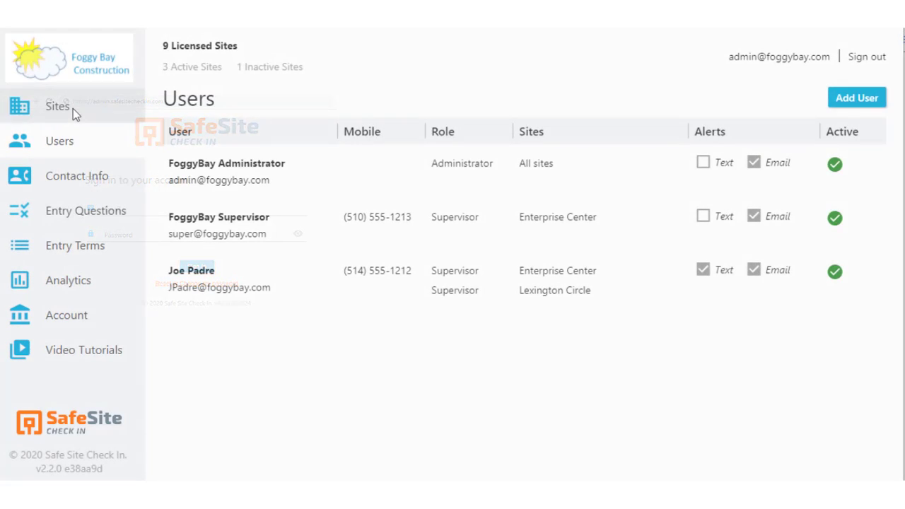
- Open the Users list under Sites, showing the three active Foggy Bay Construction users
click(73, 110)
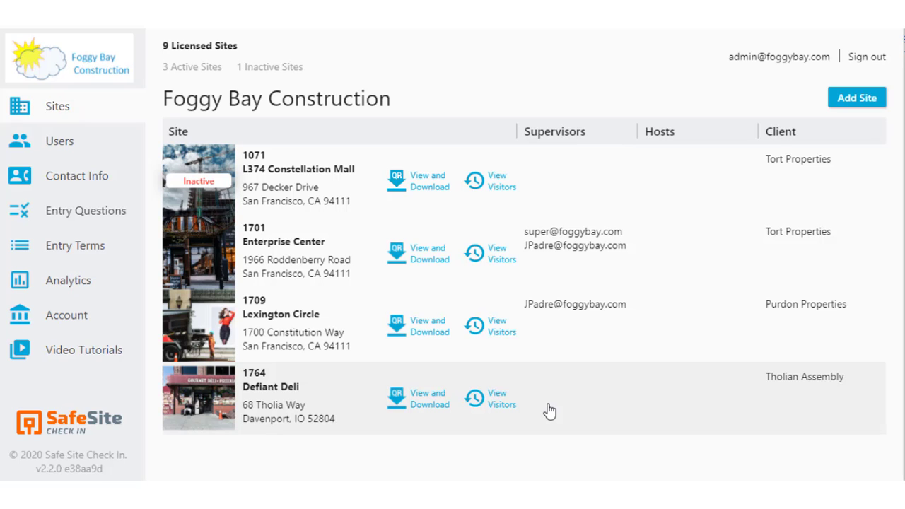
click(57, 141)
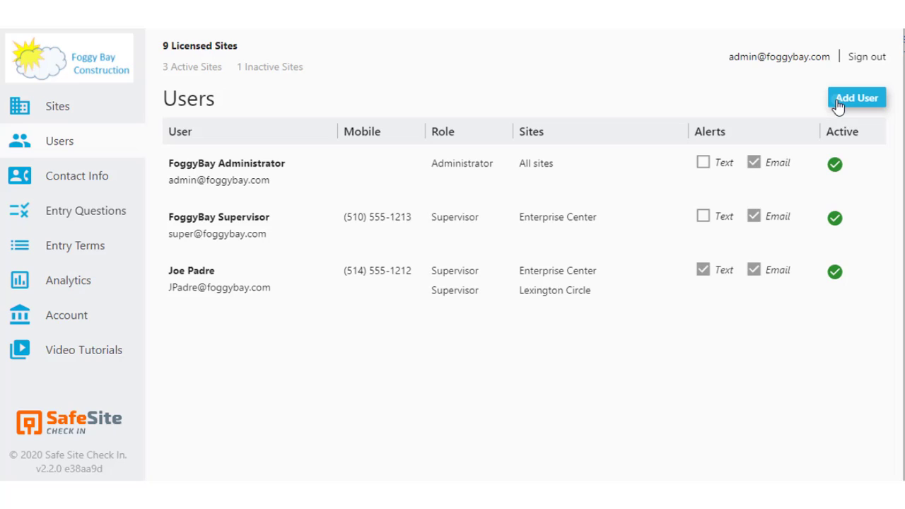
- Add a user with email and display name as Defiant Deli supervisor with email alerts, and save
click(838, 106)
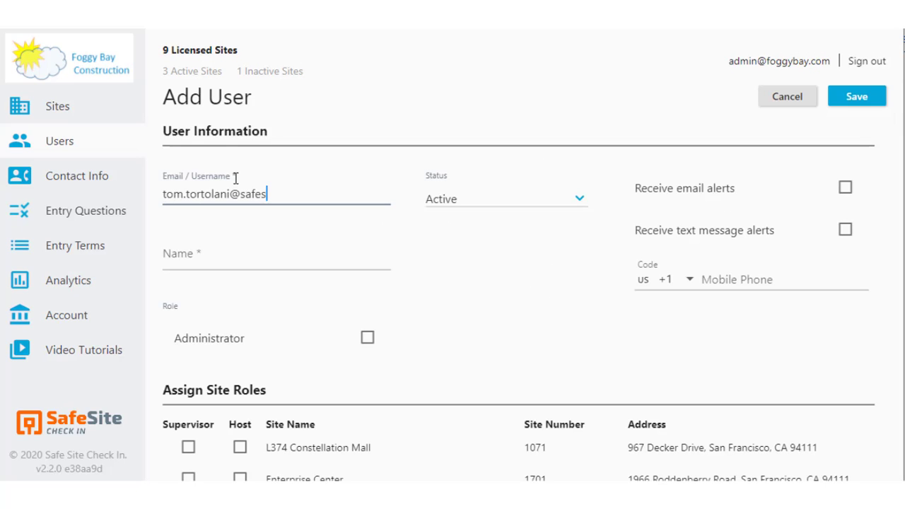
text(itecheckin.com)
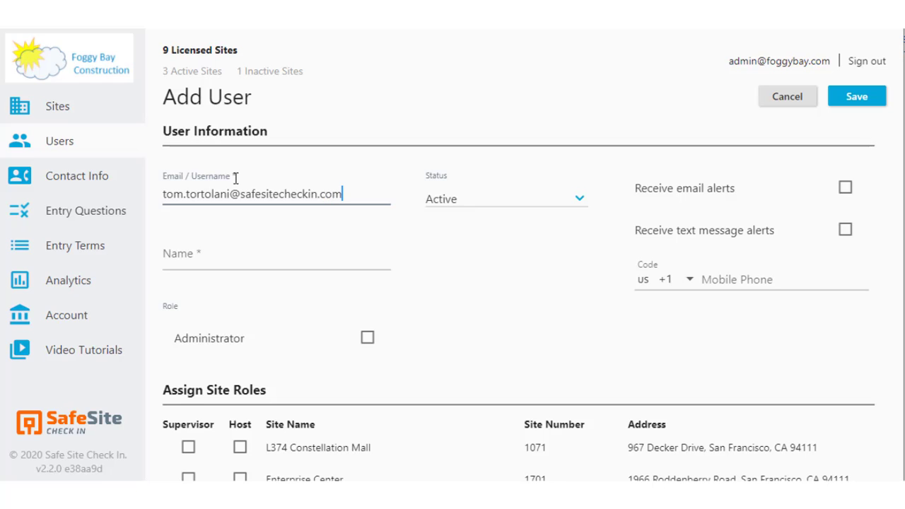
click(200, 253)
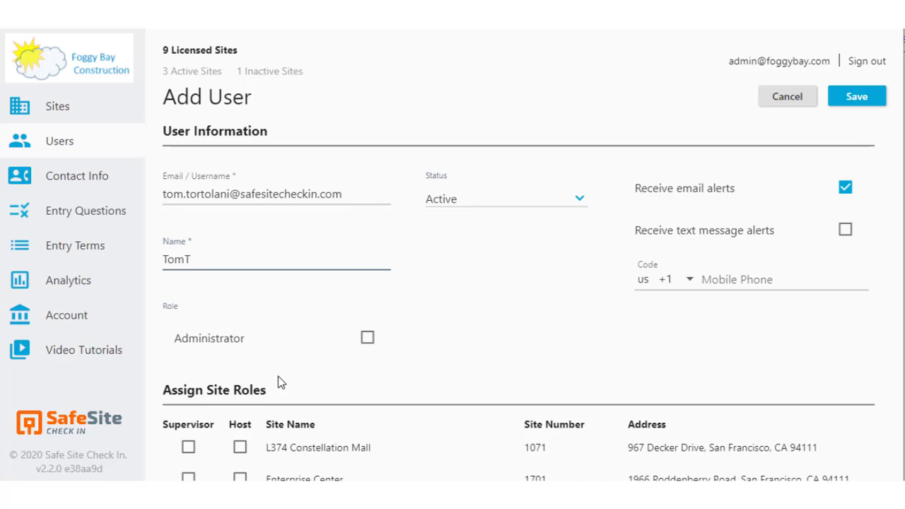
scroll(265, 371, down, 1)
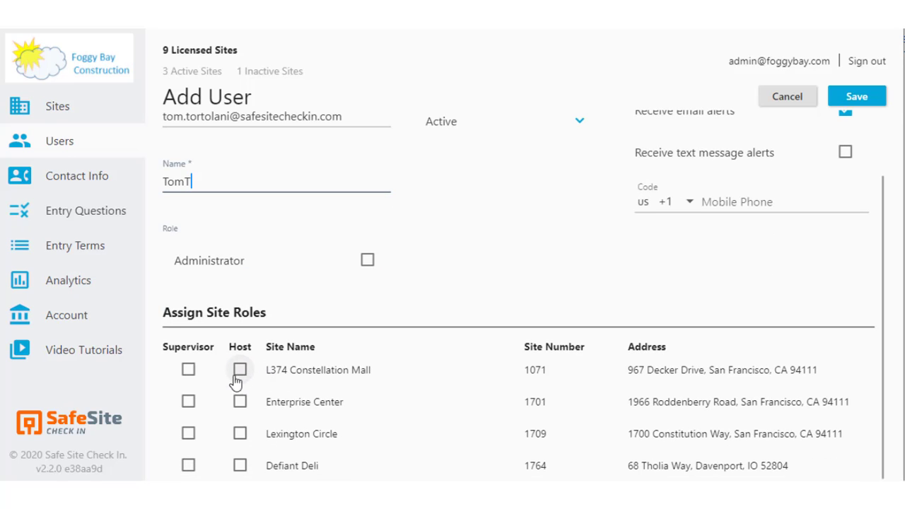
click(188, 466)
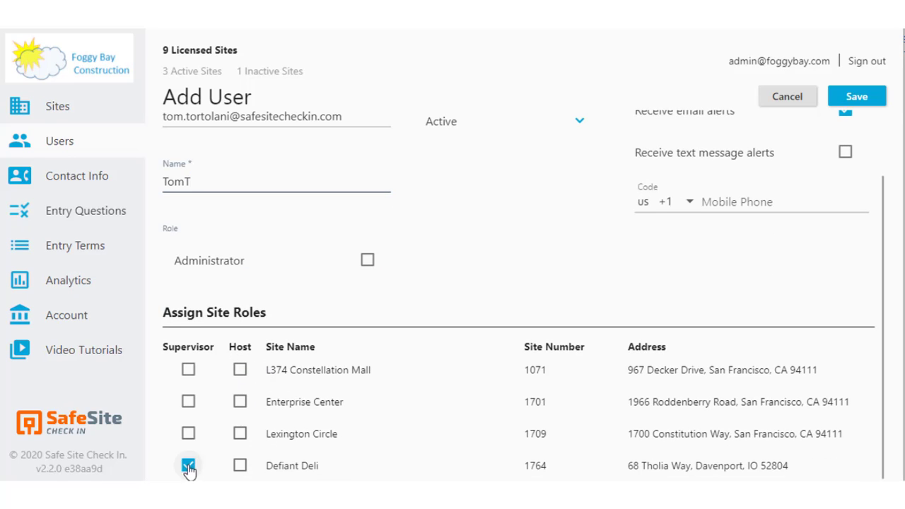
click(857, 99)
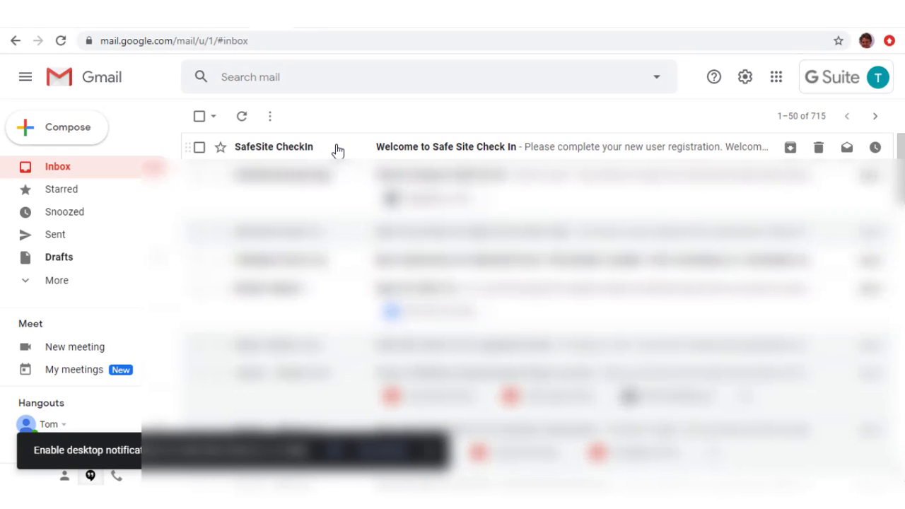
- From the welcome email, verify the new user's address and open the Create a Password page
double_click(337, 150)
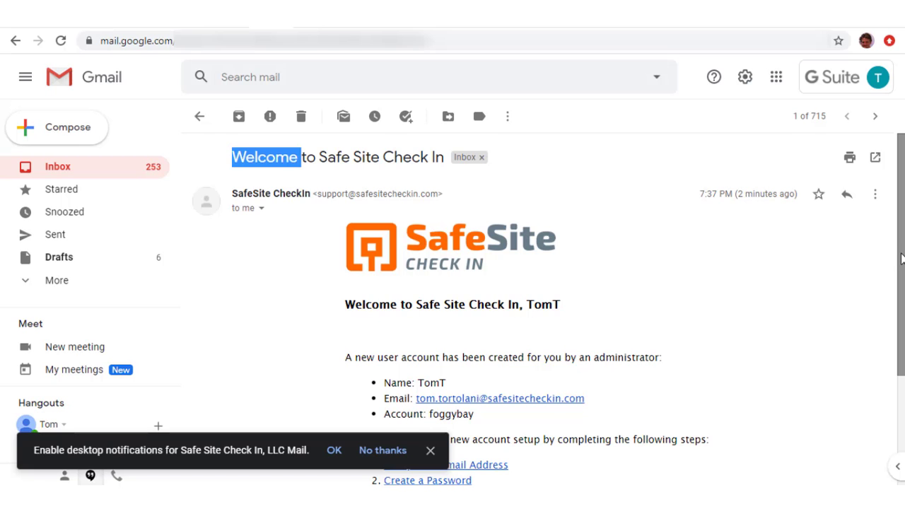
drag(901, 259, 897, 343)
click(478, 338)
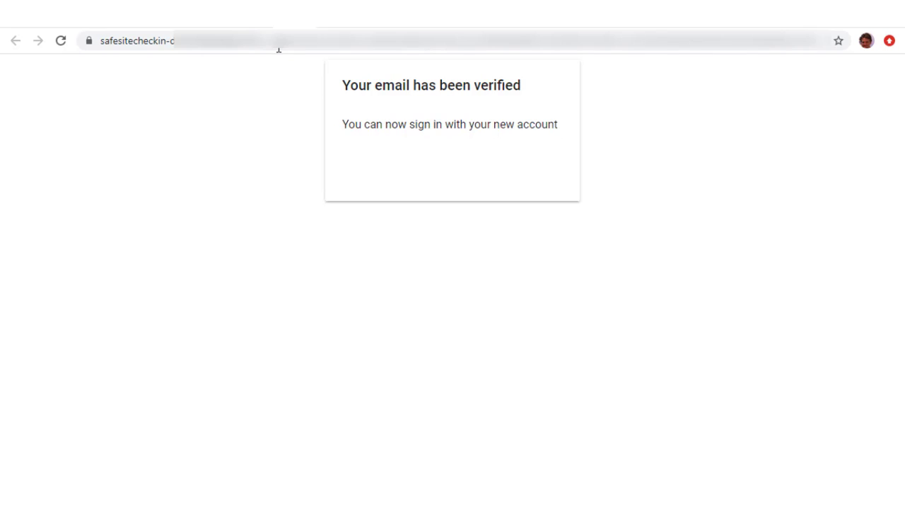
click(269, 29)
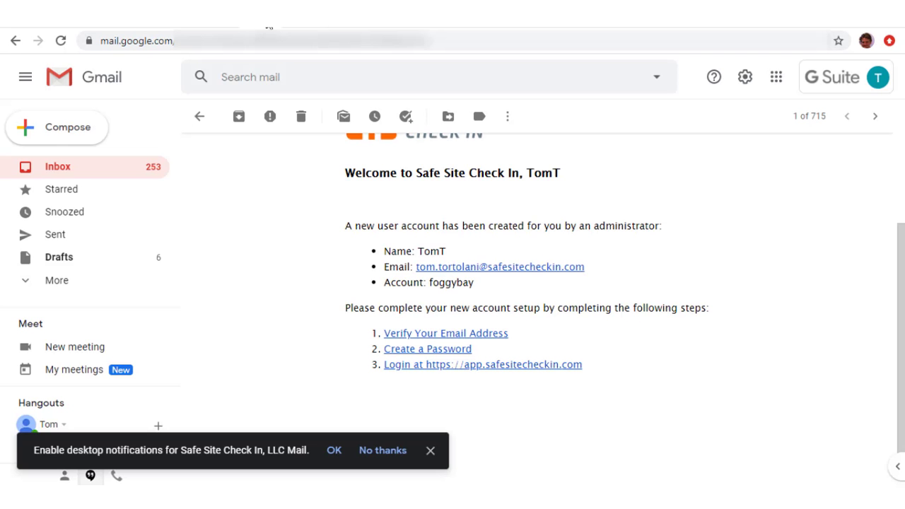
click(429, 350)
- Enter the new account's password, check it with the eye toggle, and save it
text(•••••)
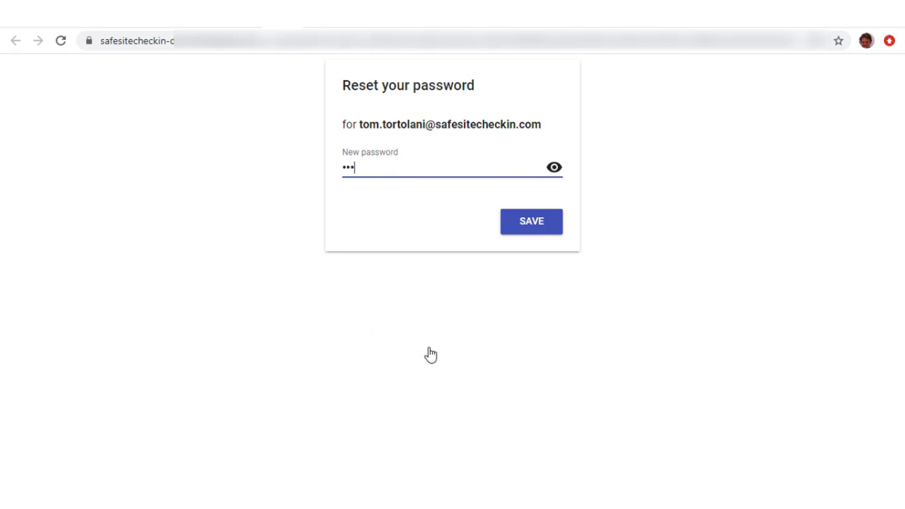
text(om)
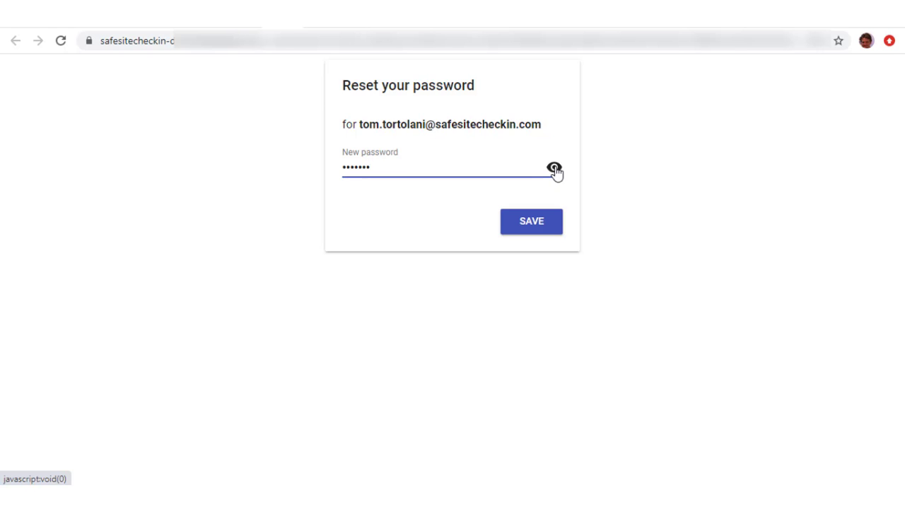
click(555, 169)
click(556, 169)
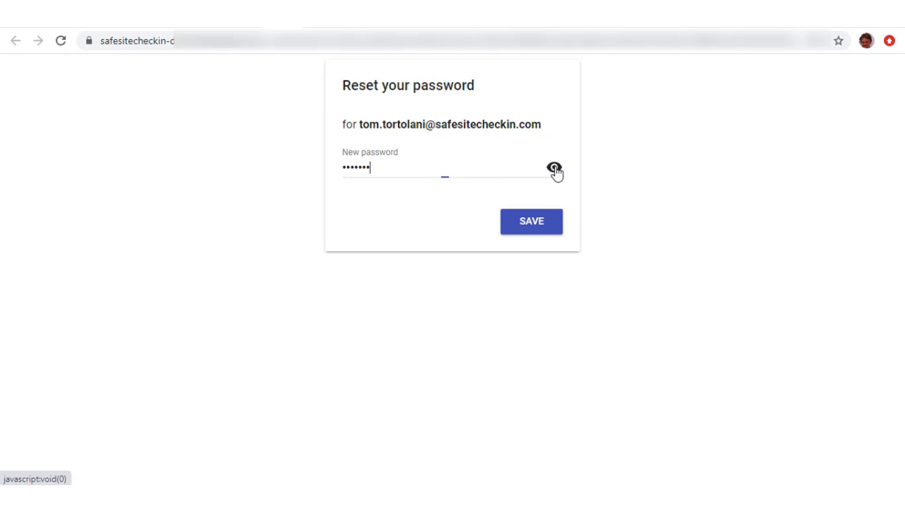
click(534, 230)
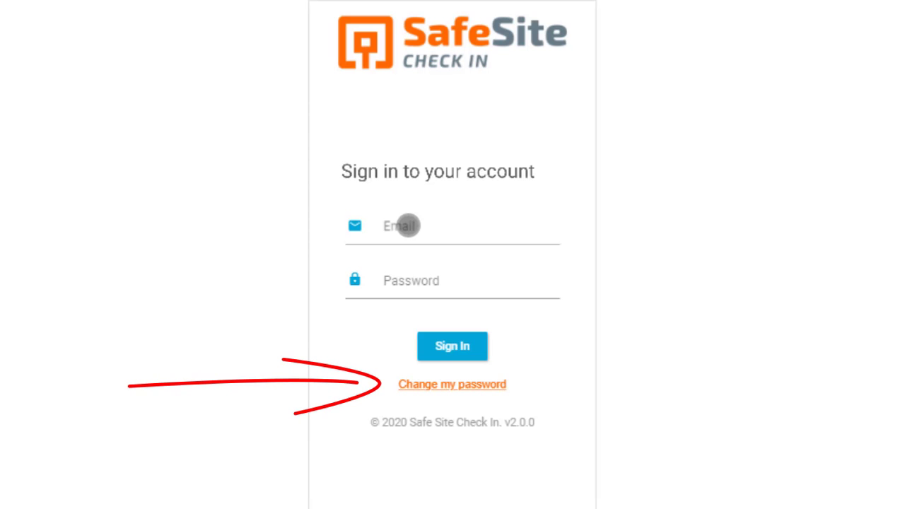
- Sign in with the new user's email and password and open the visitor check-in page
click(408, 225)
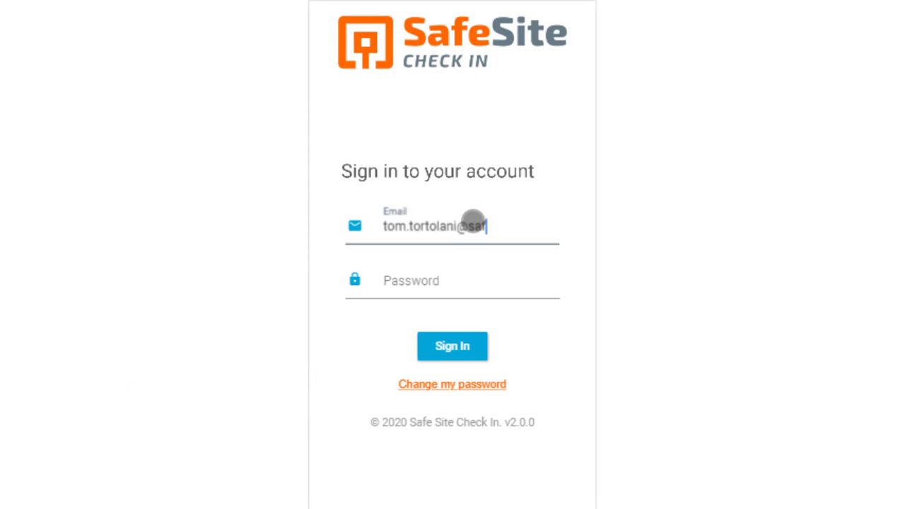
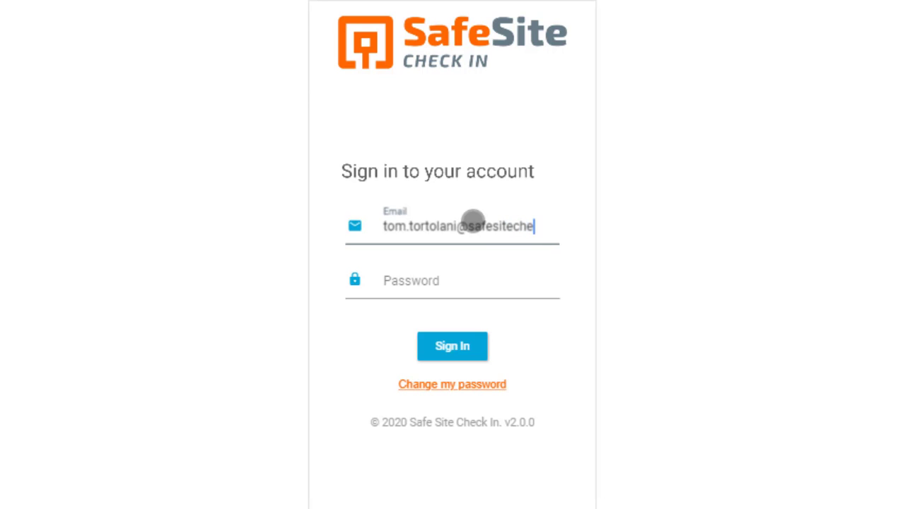
key(Tab)
text(*******)
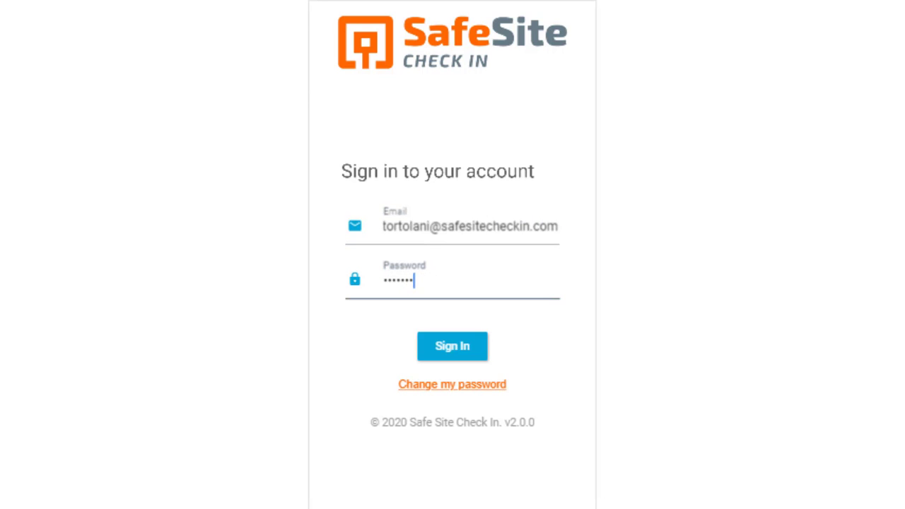
click(453, 348)
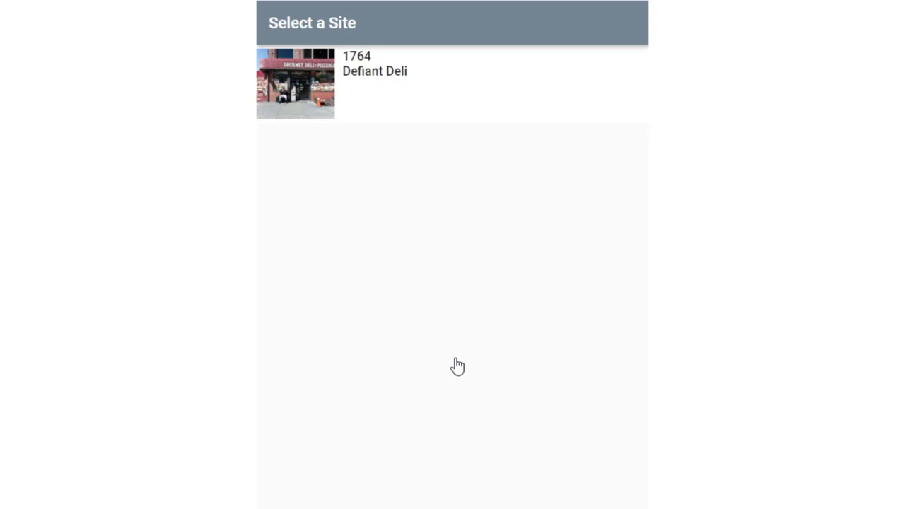
click(344, 85)
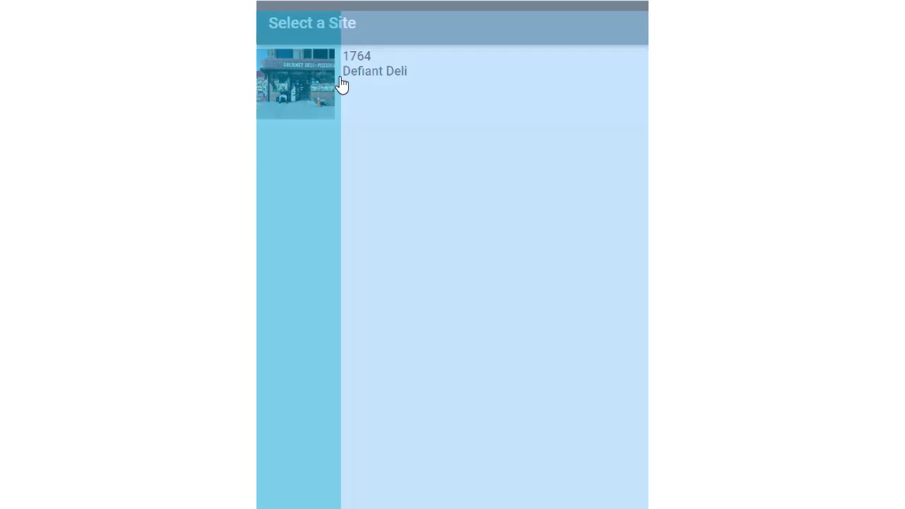
click(625, 27)
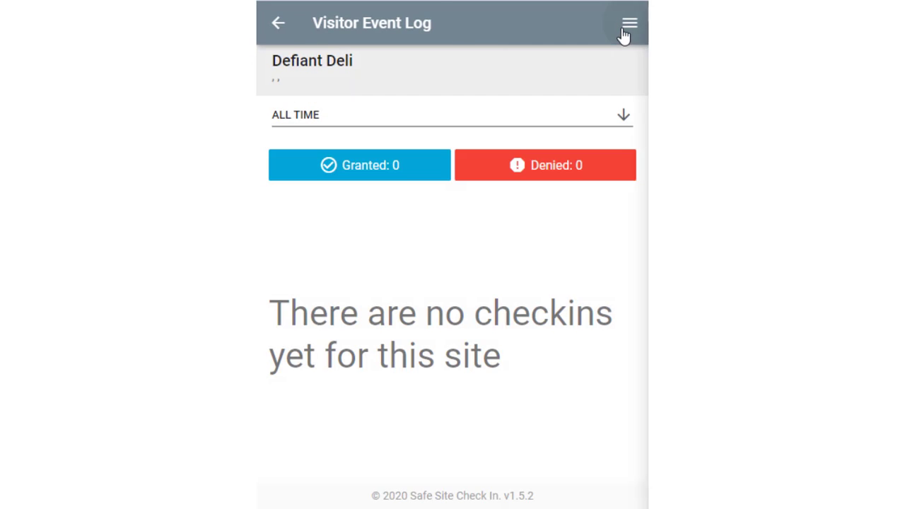
click(570, 121)
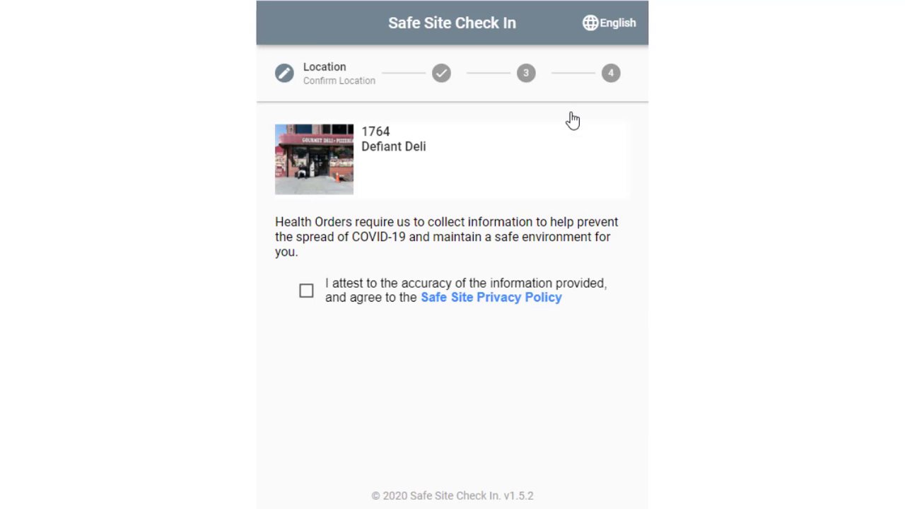
- Submit a Defiant Deli test check-in answering No, No, No, then Yes to flu symptoms
click(307, 291)
click(482, 457)
click(482, 460)
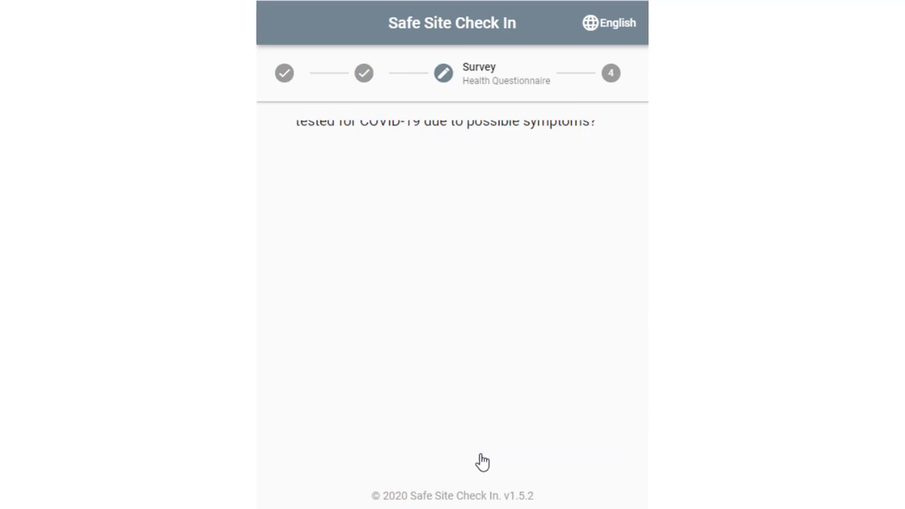
click(512, 249)
click(533, 237)
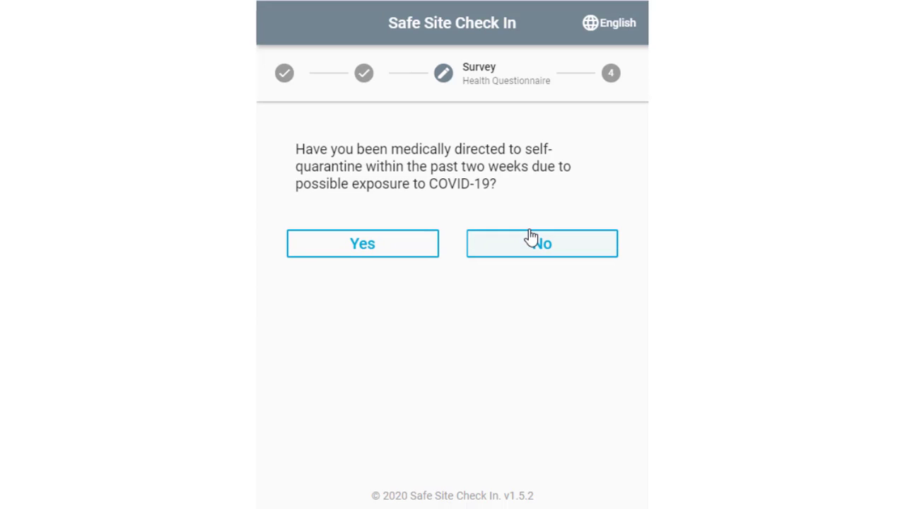
click(533, 247)
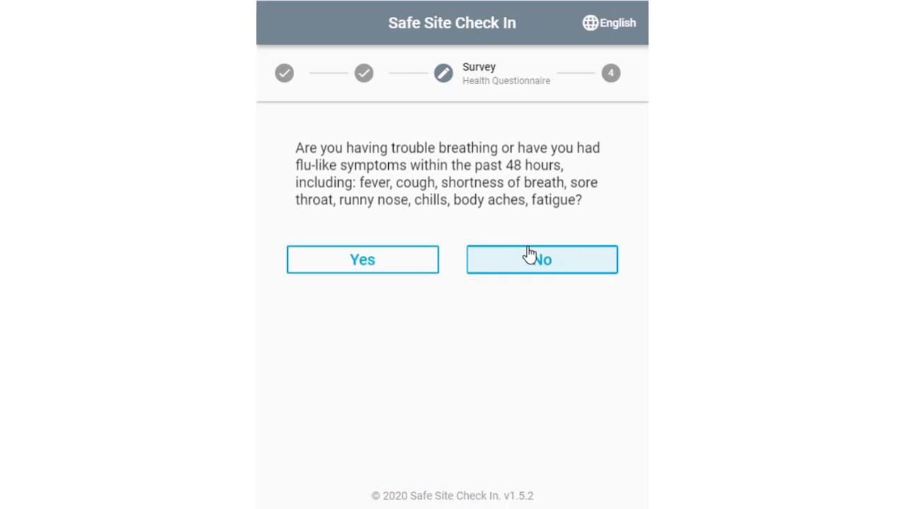
click(420, 259)
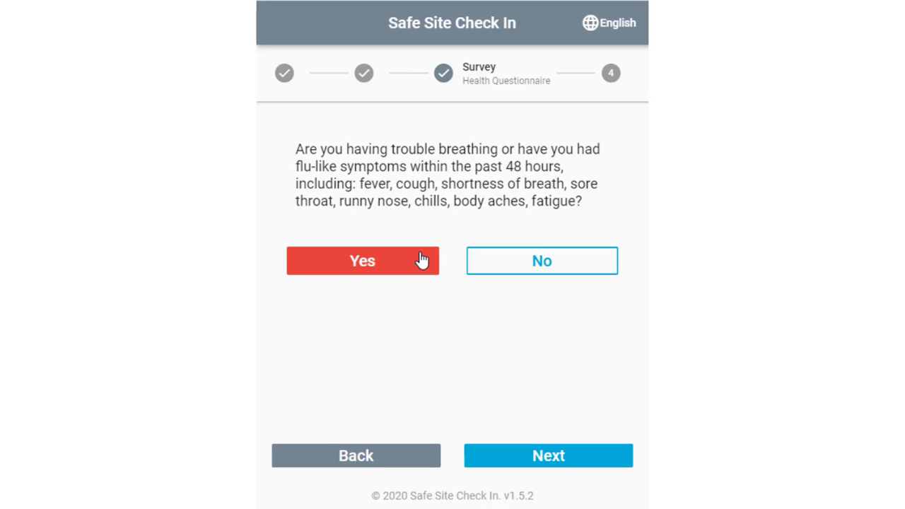
click(529, 463)
click(545, 463)
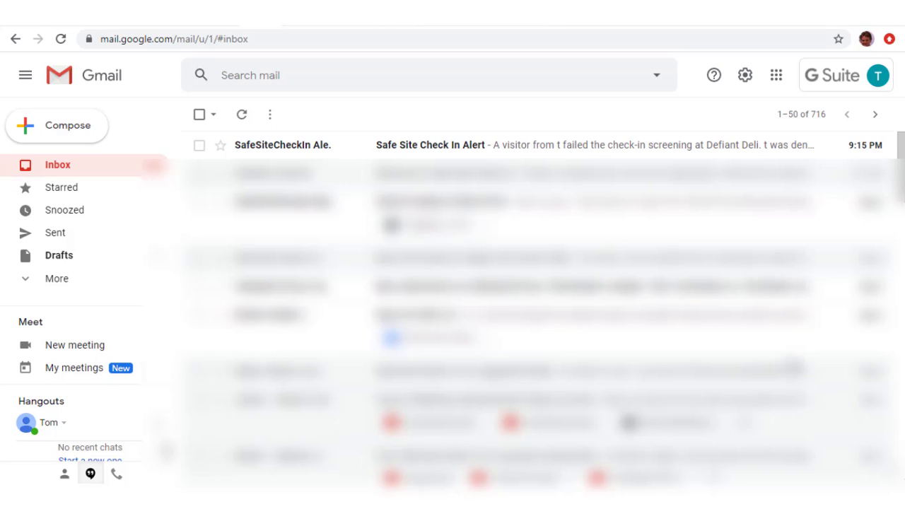
- Read the Safe Site Check In Alert email about the visitor denied access to Defiant Deli
click(555, 150)
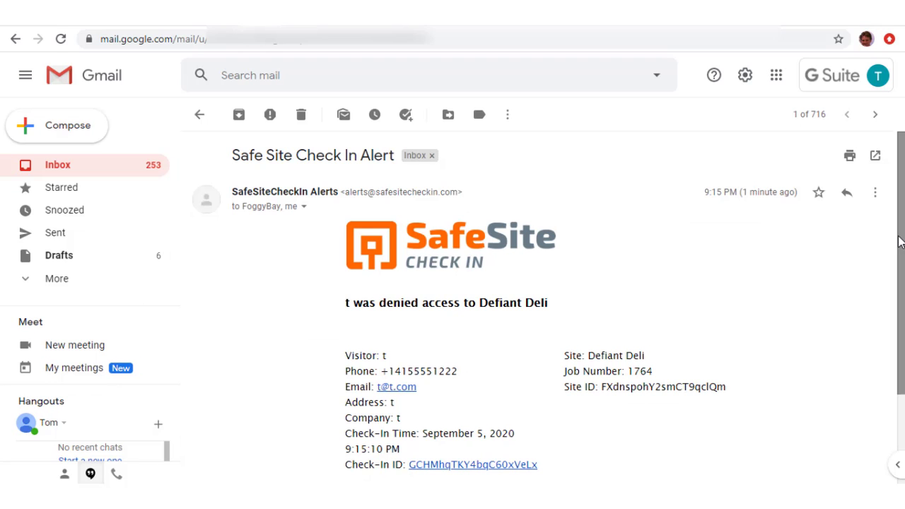
drag(900, 242, 899, 320)
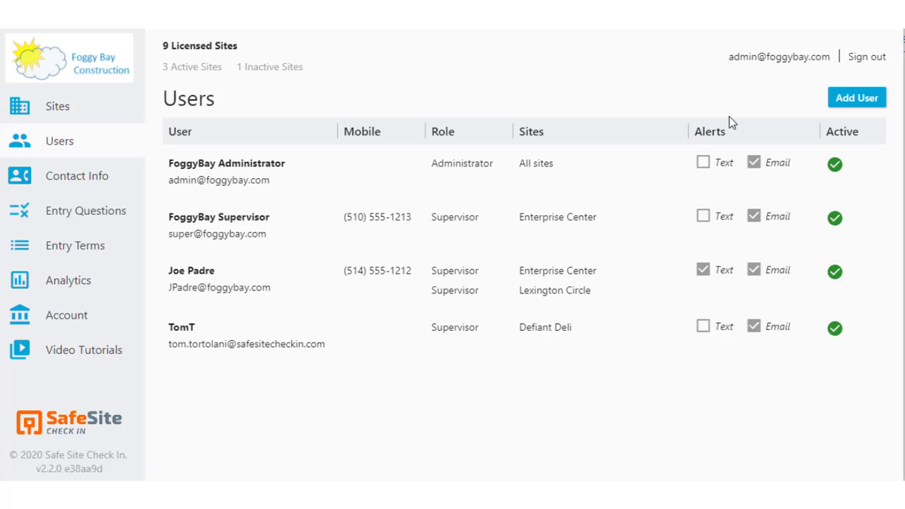
- Add a Defiant Deli host user with email alerts, then open Defiant Deli's visitor log
click(855, 103)
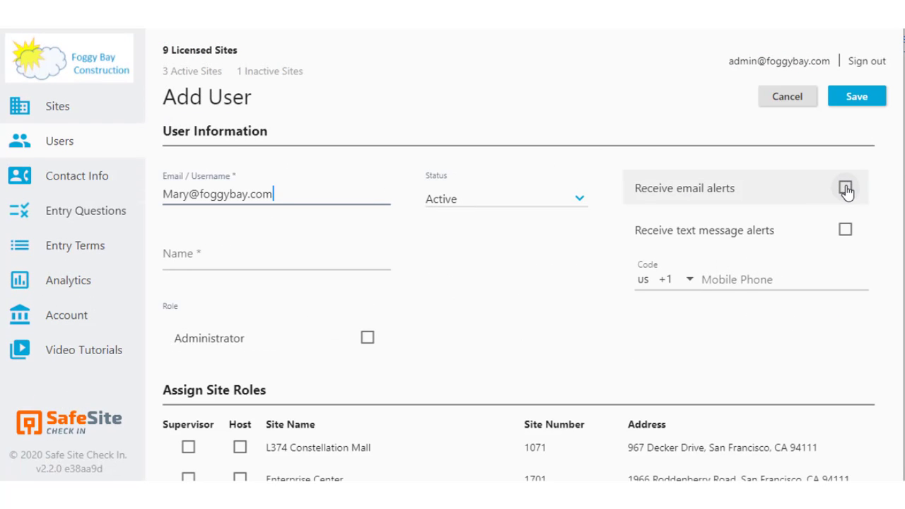
click(845, 188)
click(235, 261)
text(MJ)
scroll(421, 330, down, 1)
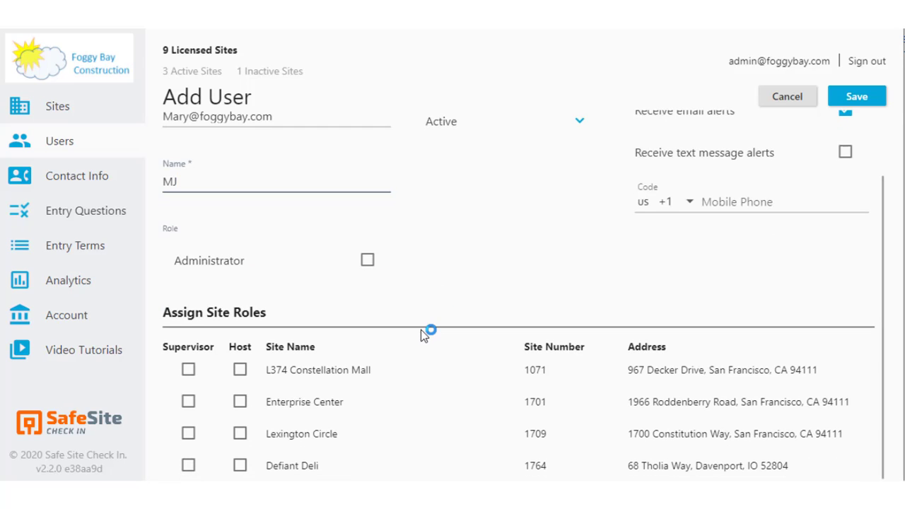
click(239, 467)
click(856, 96)
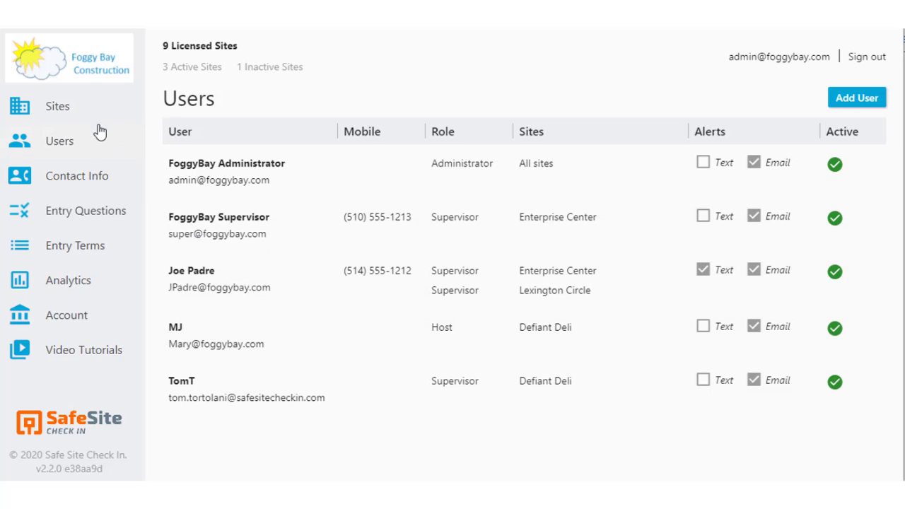
click(60, 106)
click(477, 403)
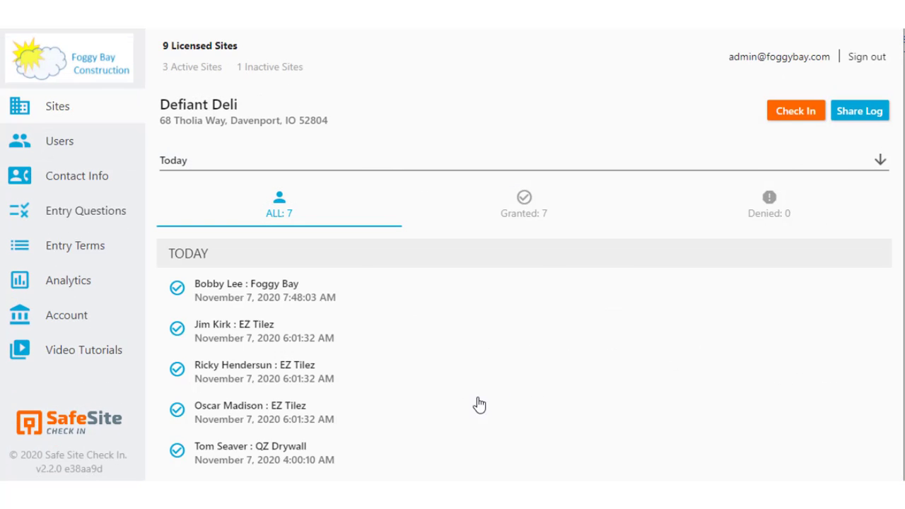
- Start a Defiant Deli check-in, accept the attestation, and select the new host
click(781, 118)
click(34, 264)
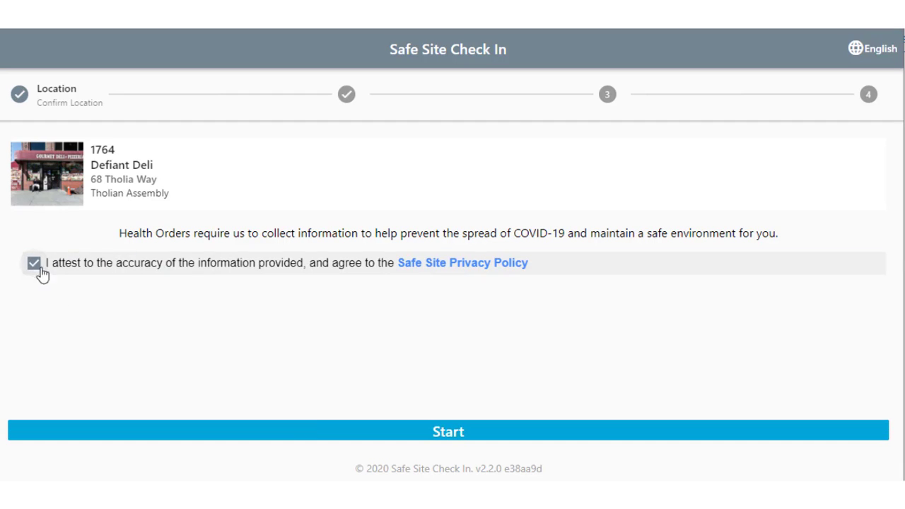
click(344, 434)
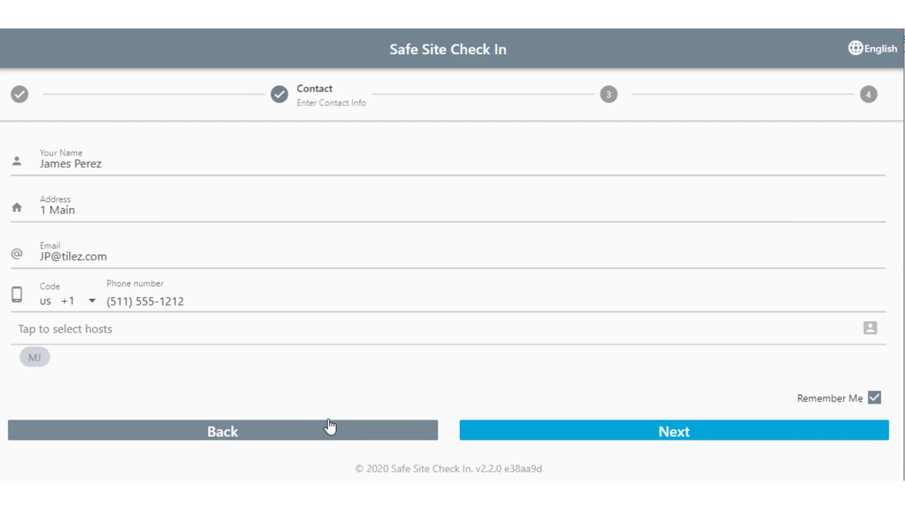
click(44, 331)
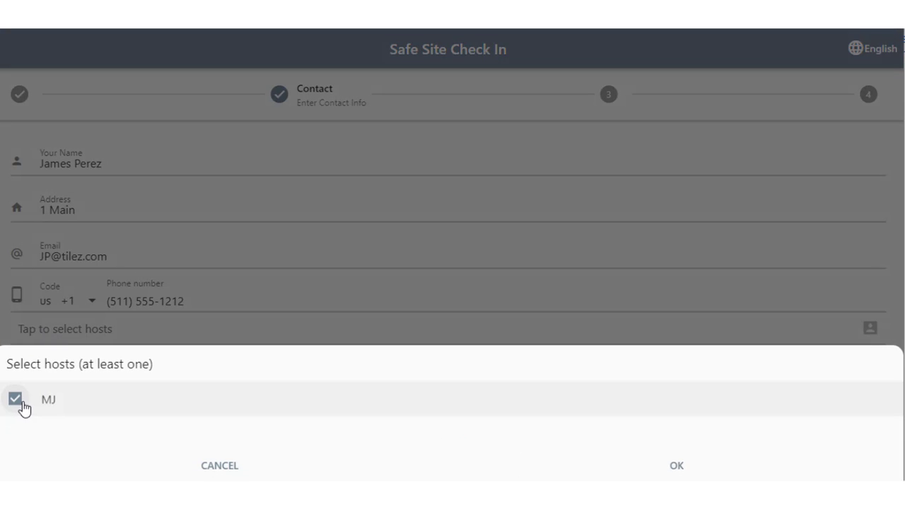
click(683, 475)
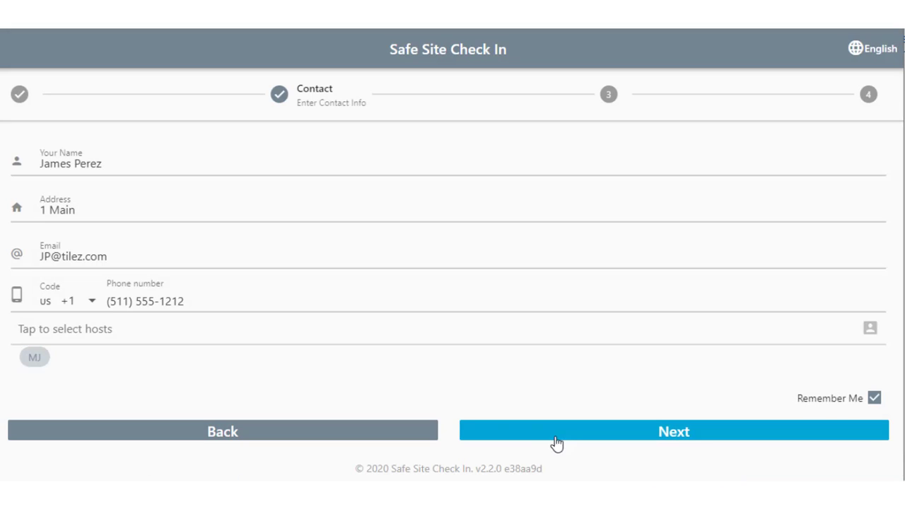
click(532, 433)
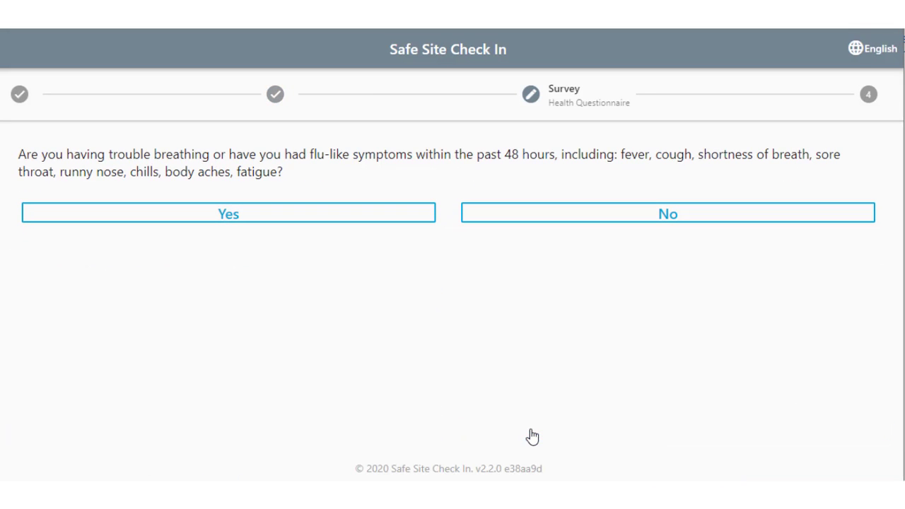
- Answer the health questions No, No, Yes (low temperature), No
click(570, 214)
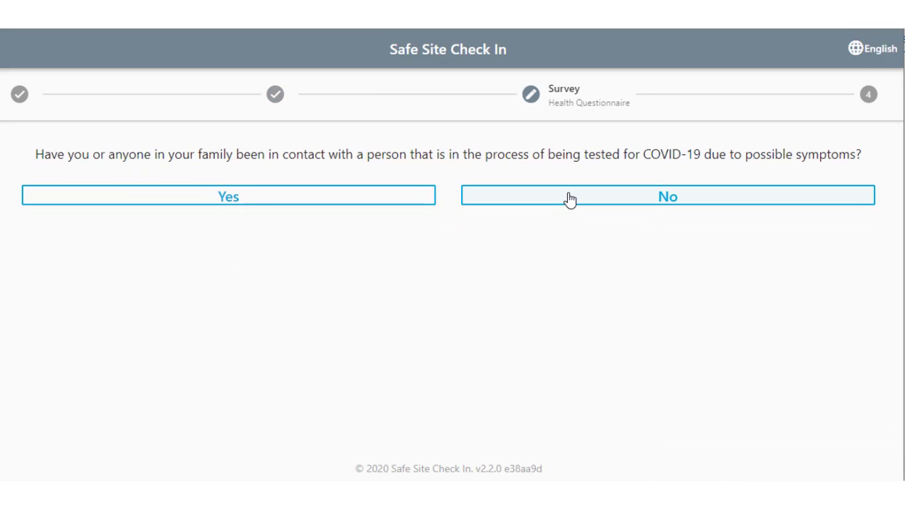
click(570, 198)
click(418, 199)
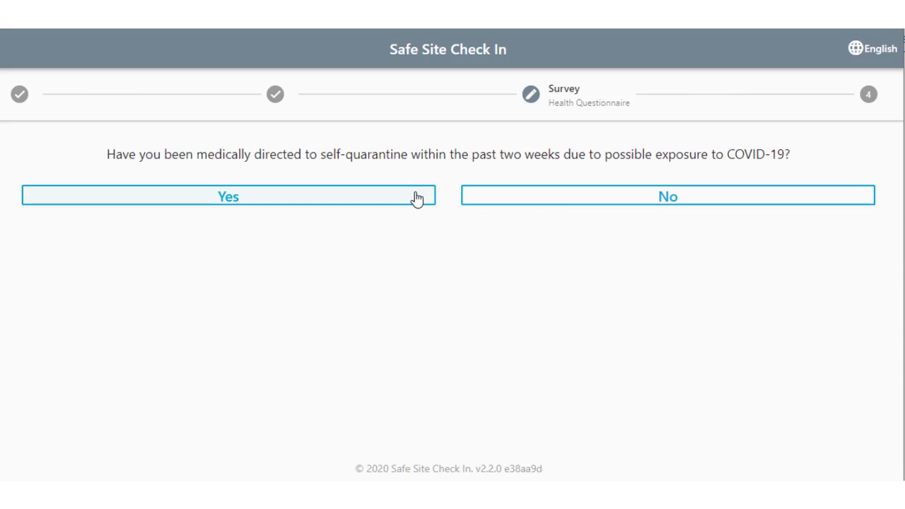
click(502, 203)
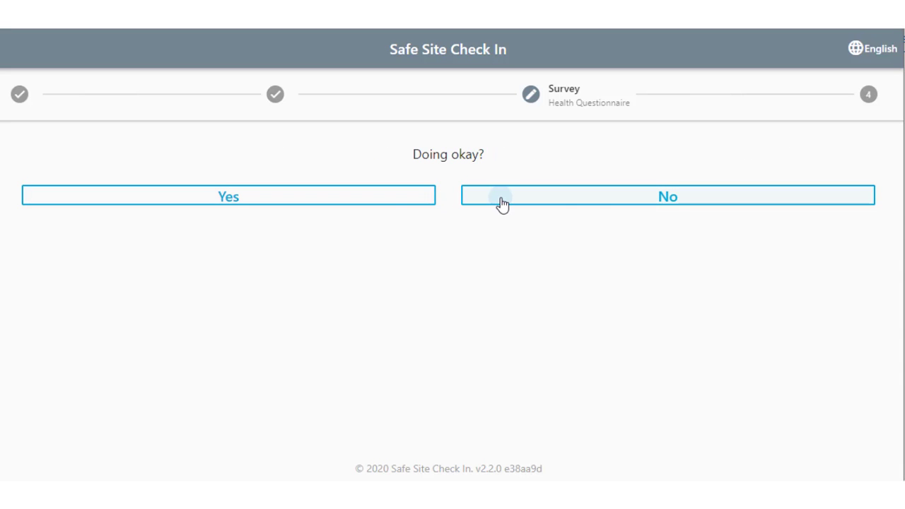